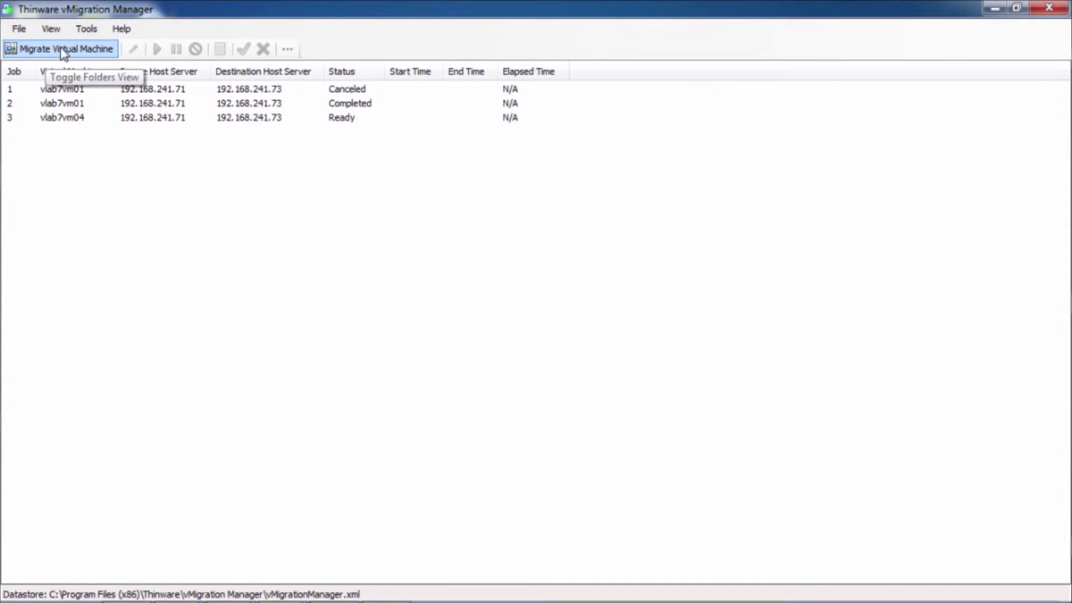
# Step: Start a new virtual machine migration job from the job list
pyautogui.click(63, 53)
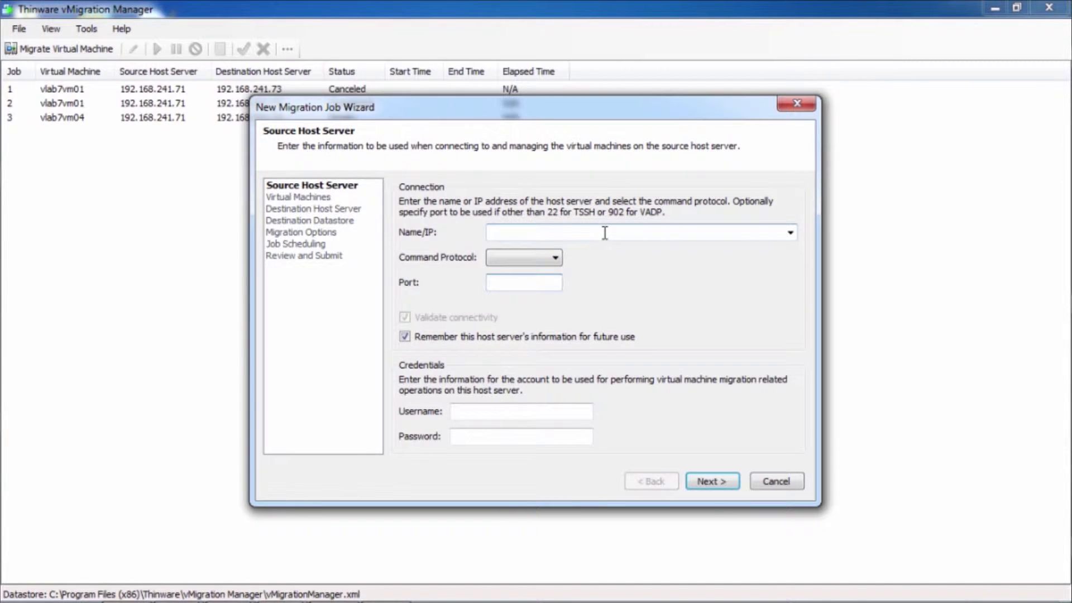
# Step: Set 192.168.241.71 as the source host over TSSH and continue to its VM list
pyautogui.click(790, 233)
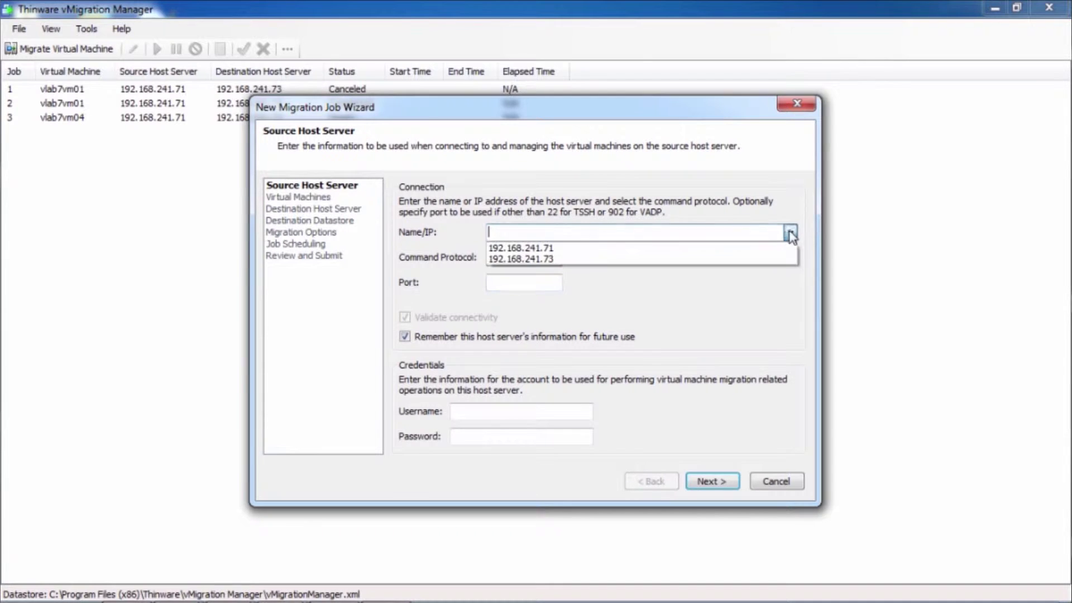
pyautogui.click(759, 249)
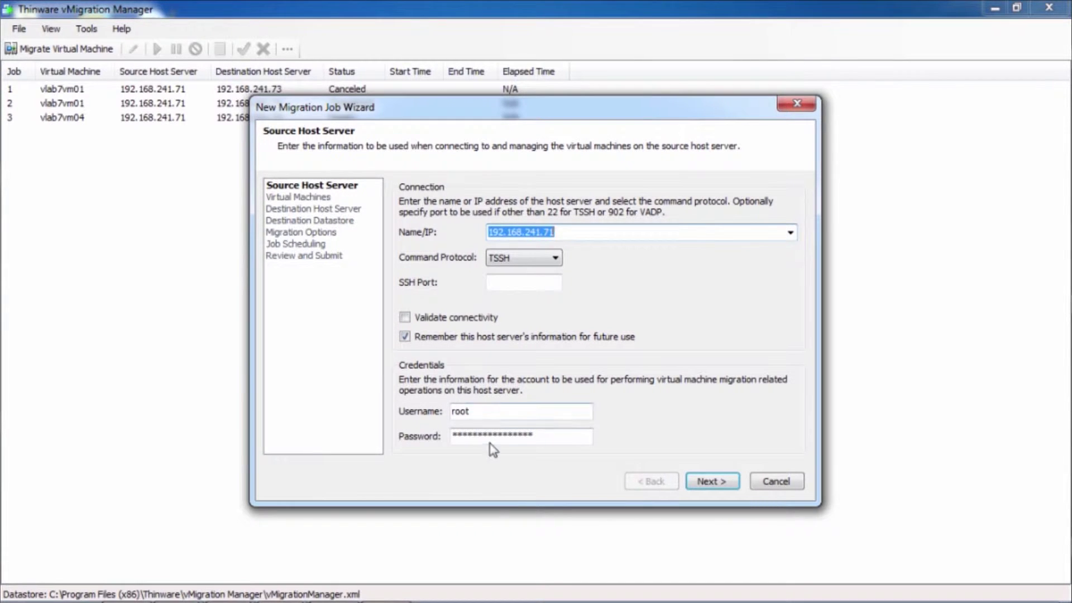
pyautogui.click(528, 260)
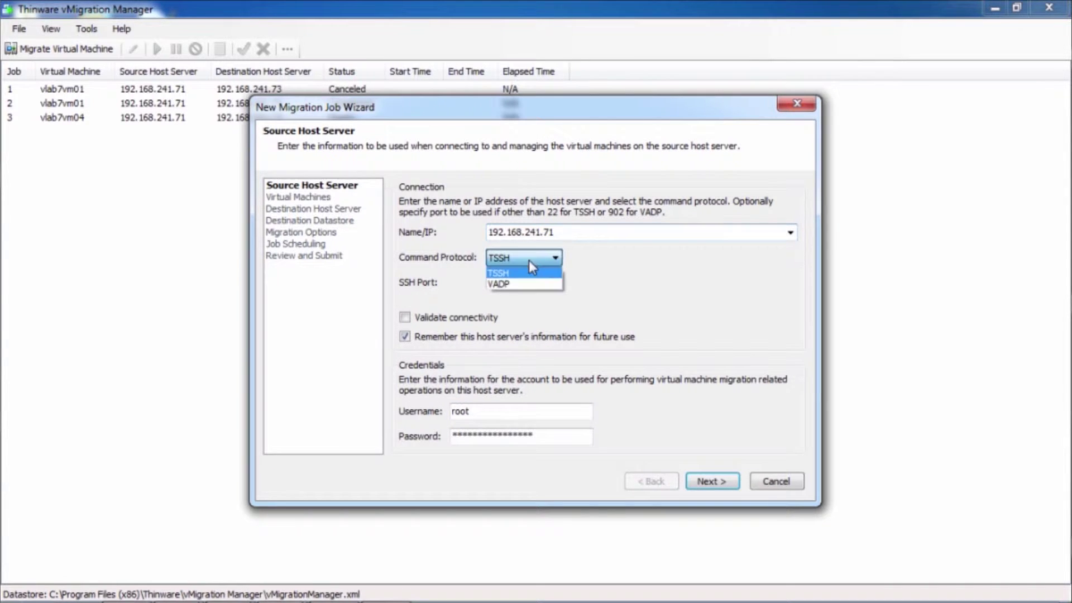
pyautogui.click(508, 294)
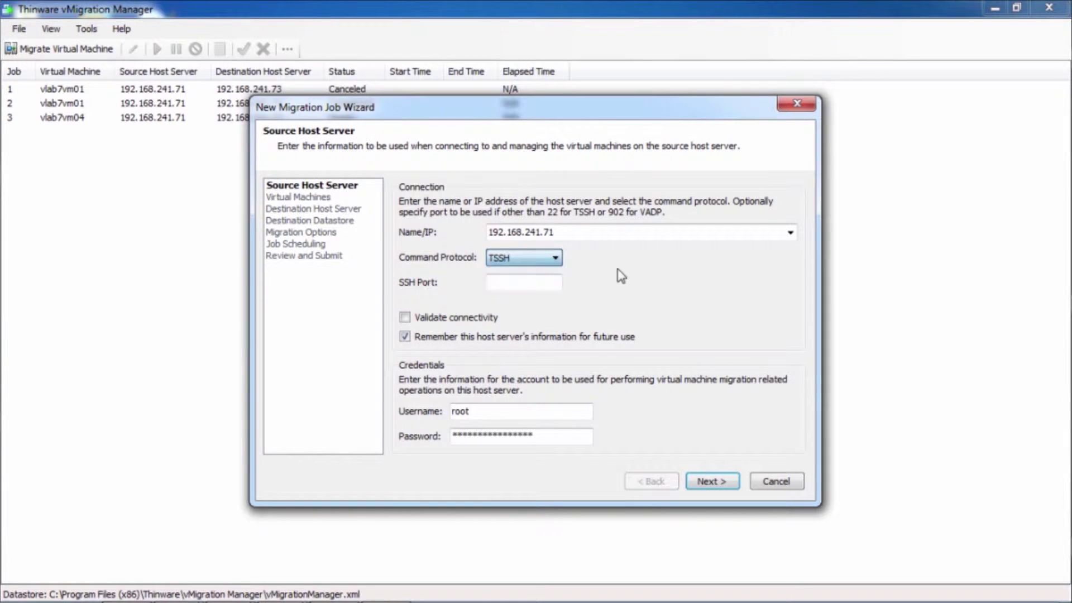
pyautogui.click(525, 285)
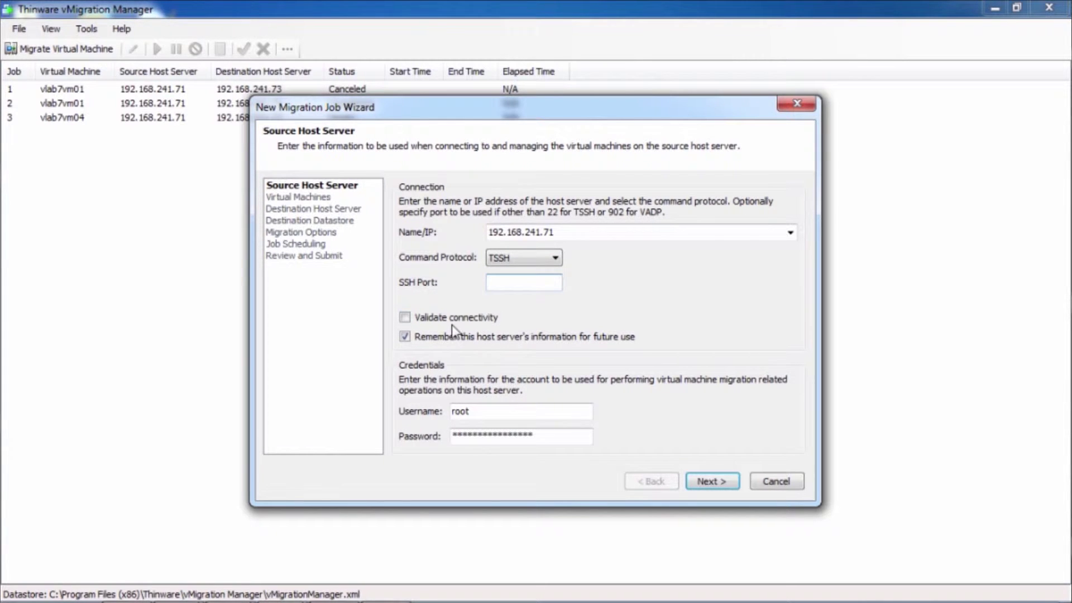
pyautogui.click(567, 232)
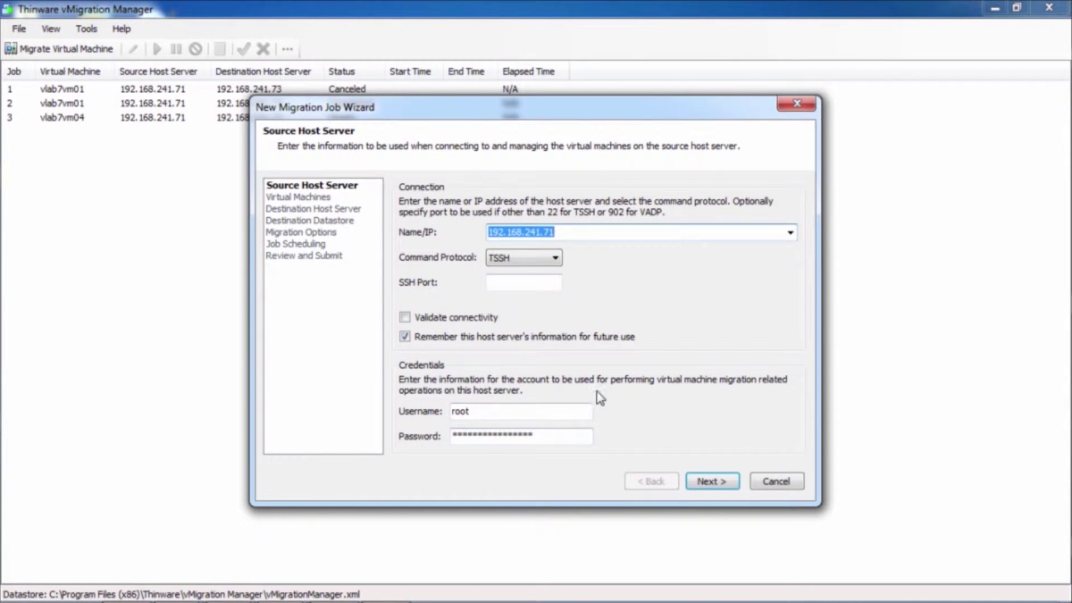
pyautogui.click(724, 481)
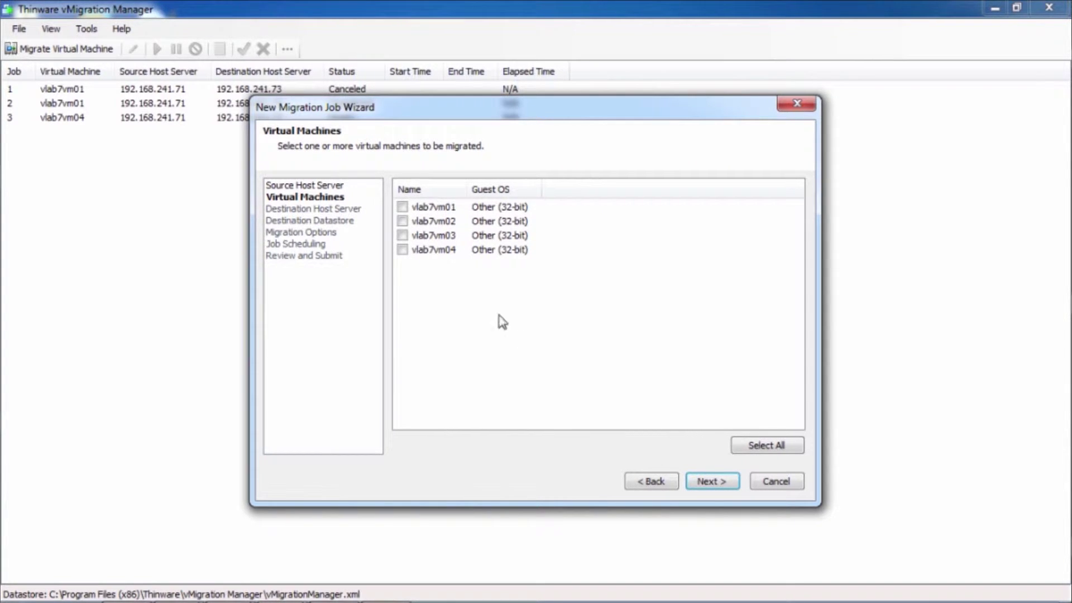
# Step: Select vlab7vm04 for migration and move on to the destination host page
pyautogui.click(402, 250)
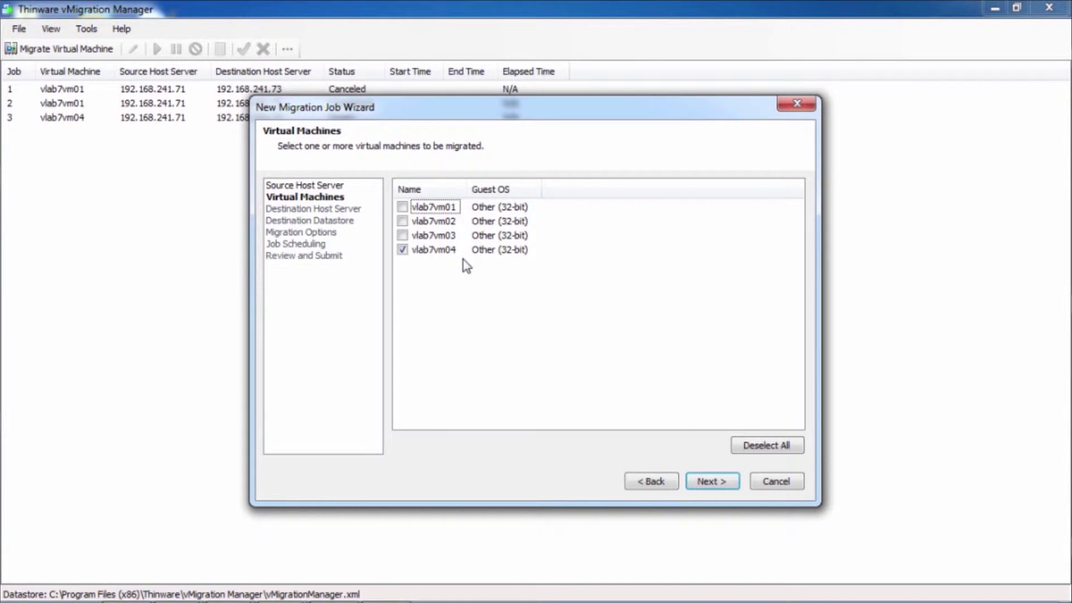
pyautogui.click(721, 482)
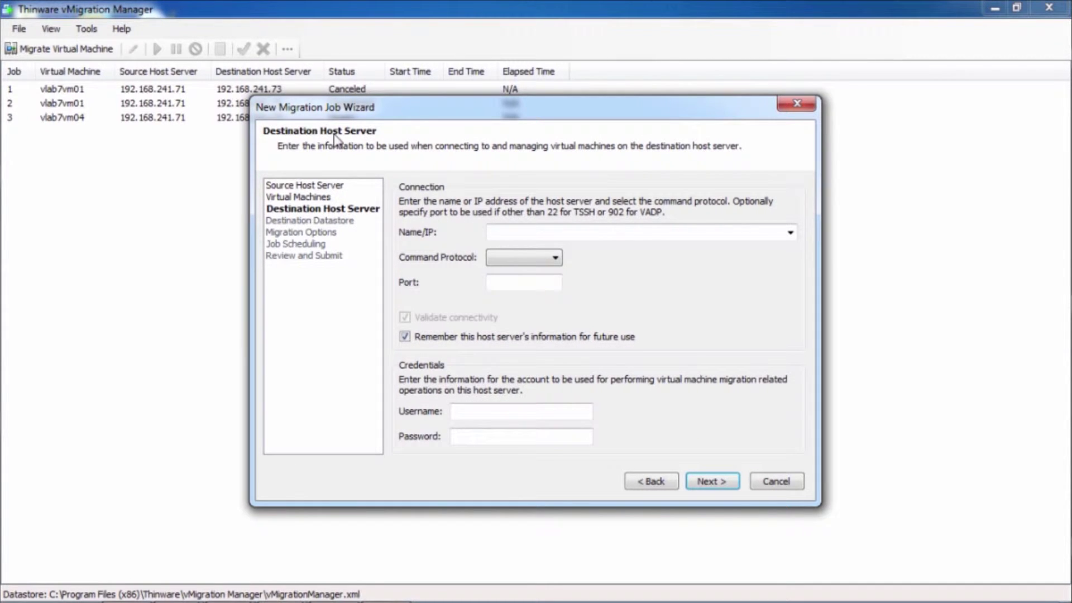
# Step: Choose 192.168.241.73 as the destination host over TSSH and continue to its datastores
pyautogui.click(790, 232)
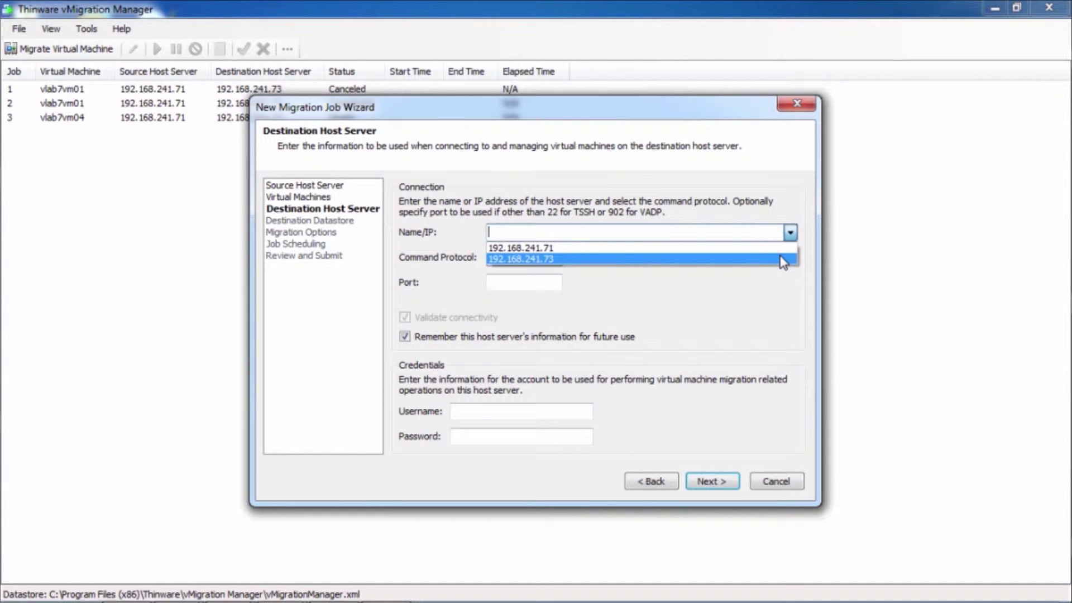
pyautogui.click(783, 259)
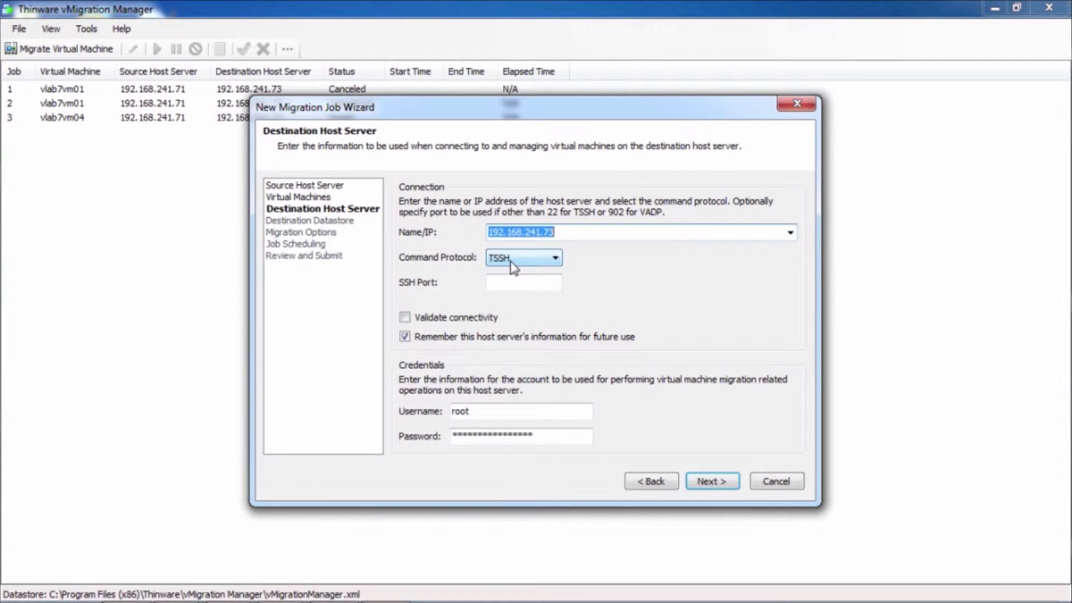
pyautogui.click(725, 482)
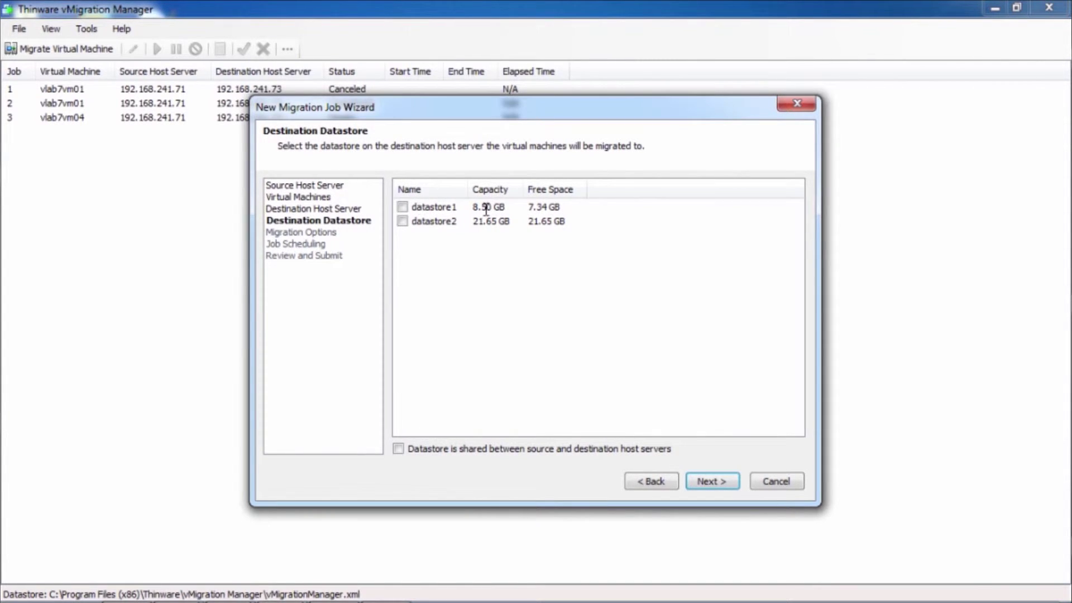
# Step: Pick datastore2 as the destination datastore and continue to the migration options
pyautogui.click(402, 222)
pyautogui.click(707, 483)
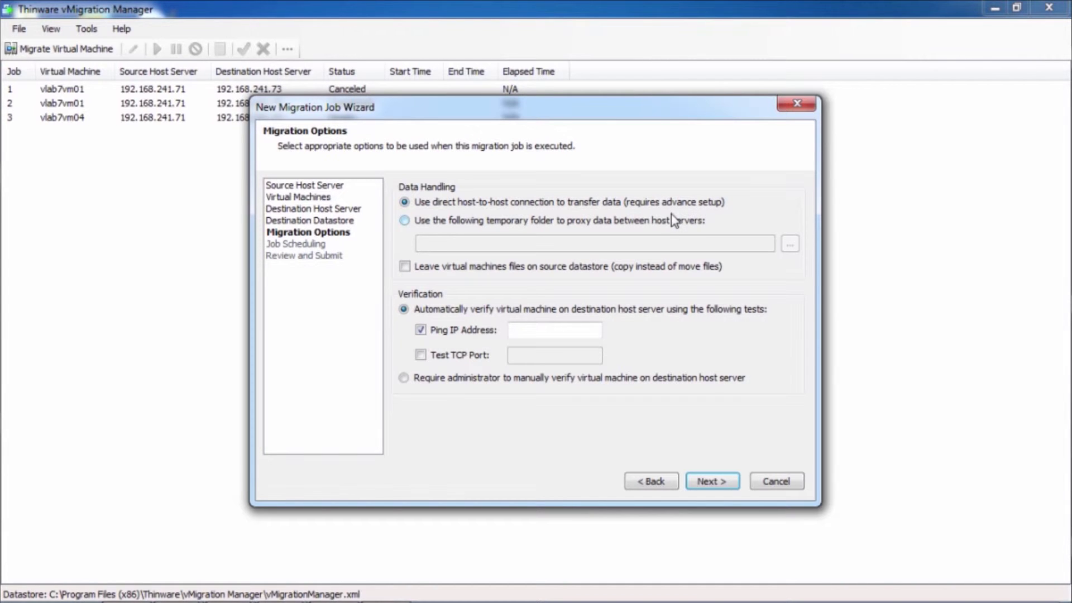
# Step: Choose temporary-folder proxying, keep moving files, require manual administrator verification, then cancel the wizard
pyautogui.click(452, 224)
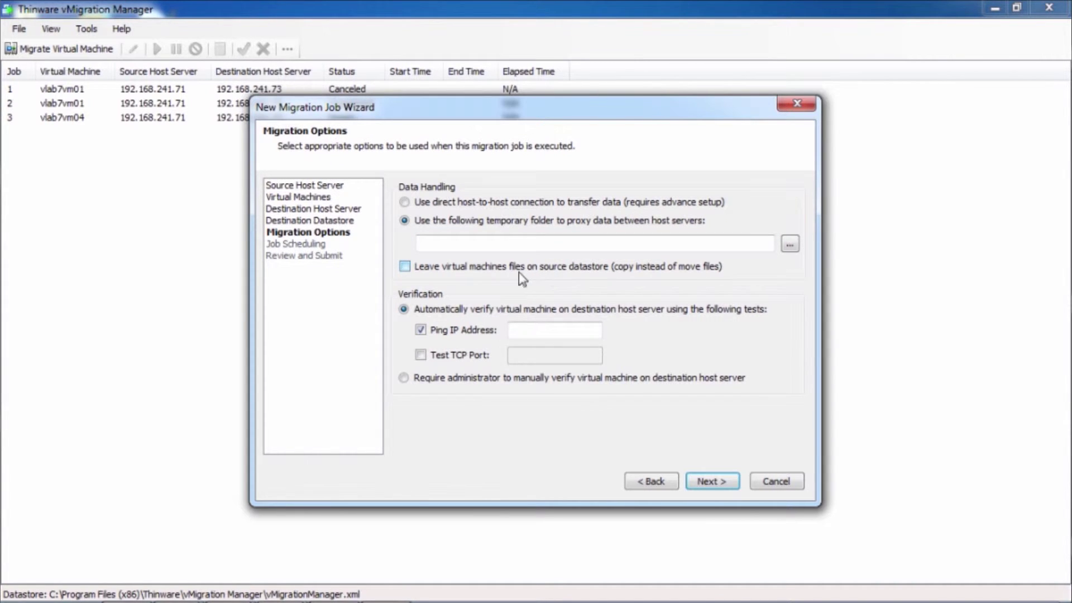
pyautogui.click(439, 267)
pyautogui.click(432, 269)
pyautogui.click(421, 357)
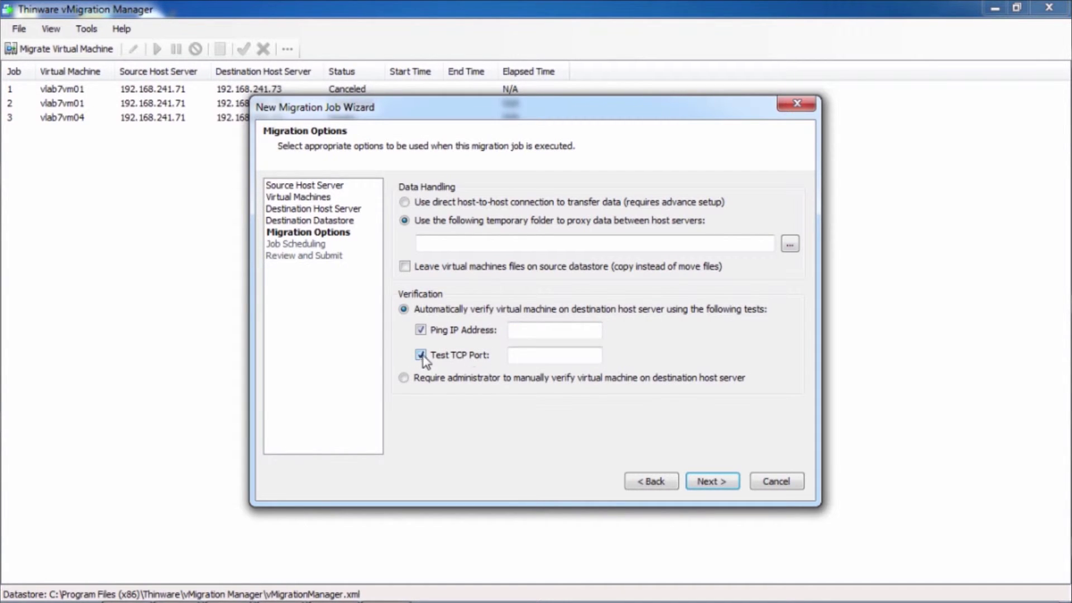
pyautogui.click(527, 356)
pyautogui.click(405, 378)
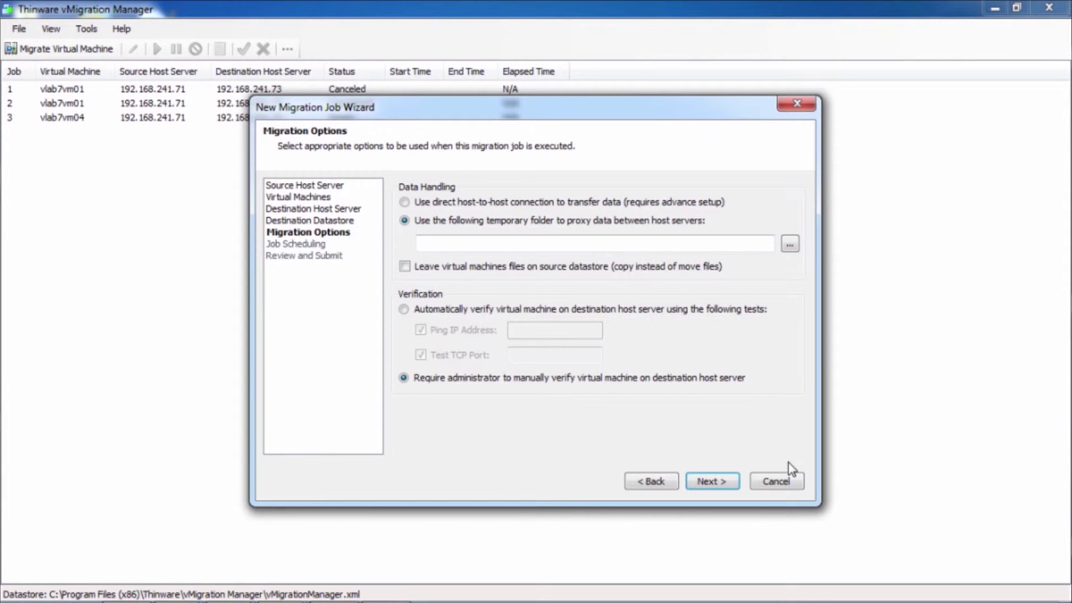
pyautogui.click(787, 480)
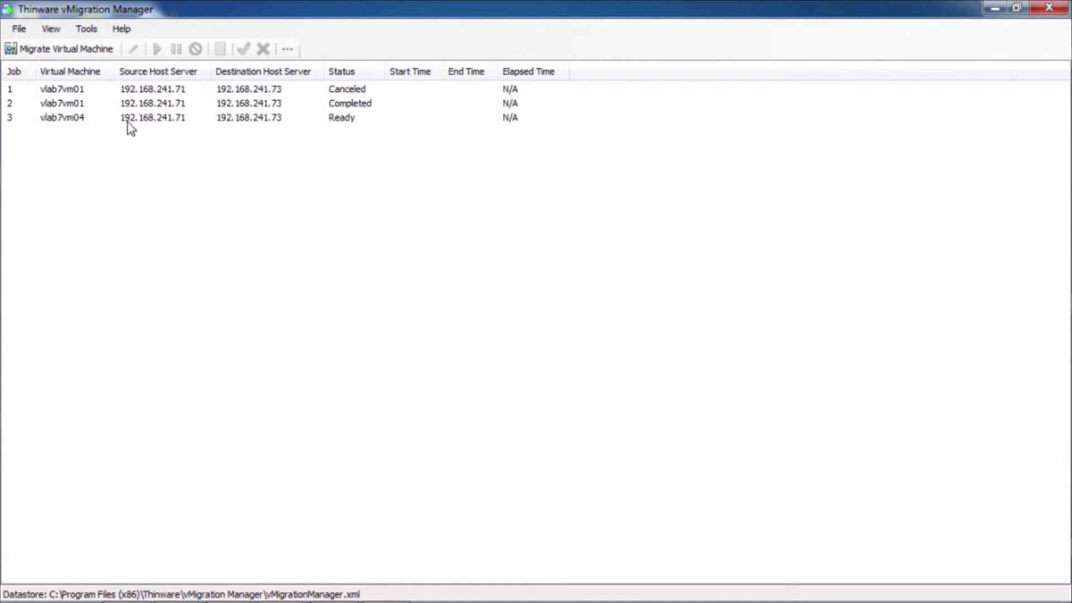
# Step: Select job 3 for vlab7vm04 and start it from its context menu
pyautogui.click(85, 119)
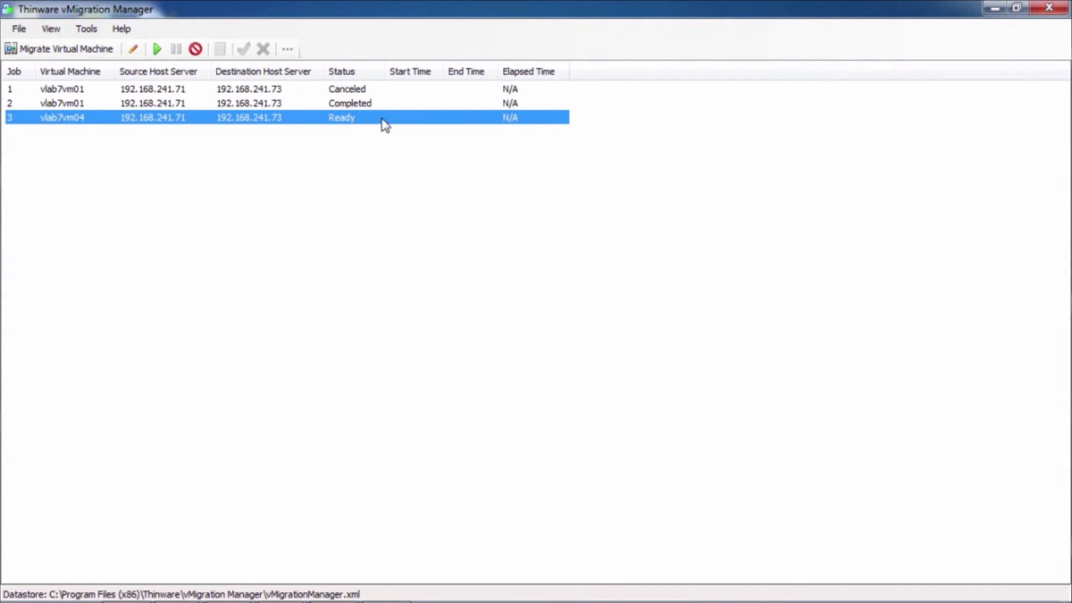
pyautogui.rightClick(294, 117)
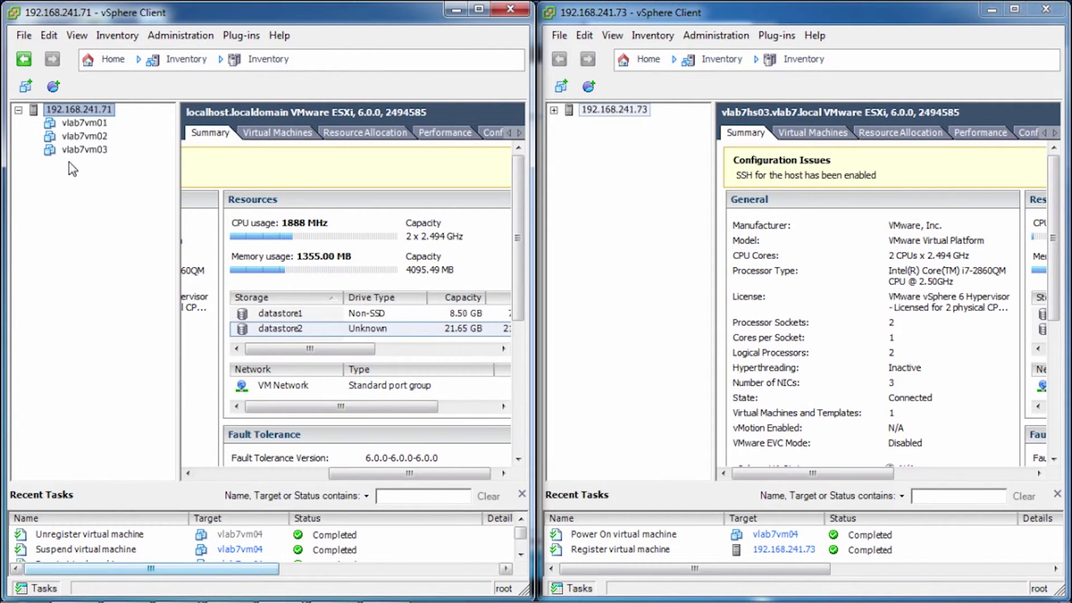
# Step: Find vlab7vm04 under host 192.168.241.73, check its console shows it running, then close it
pyautogui.click(553, 111)
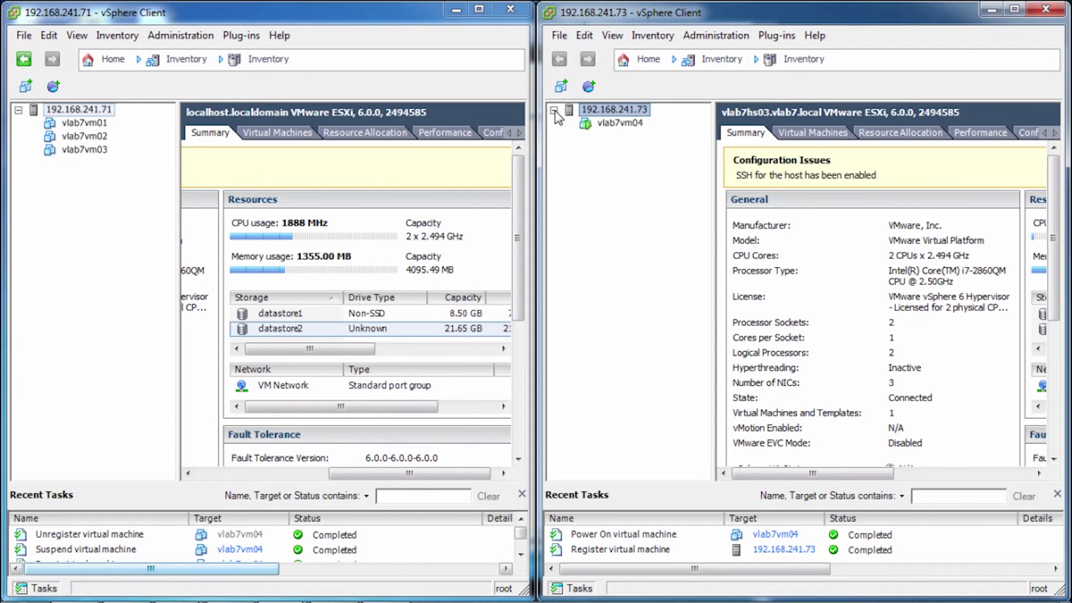
pyautogui.click(619, 123)
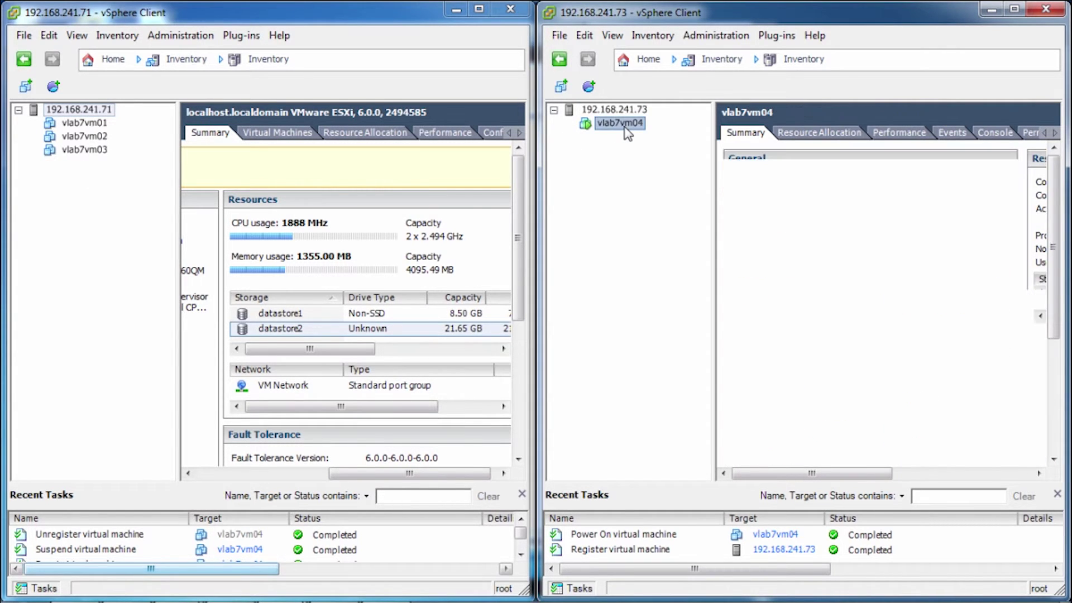
pyautogui.rightClick(625, 130)
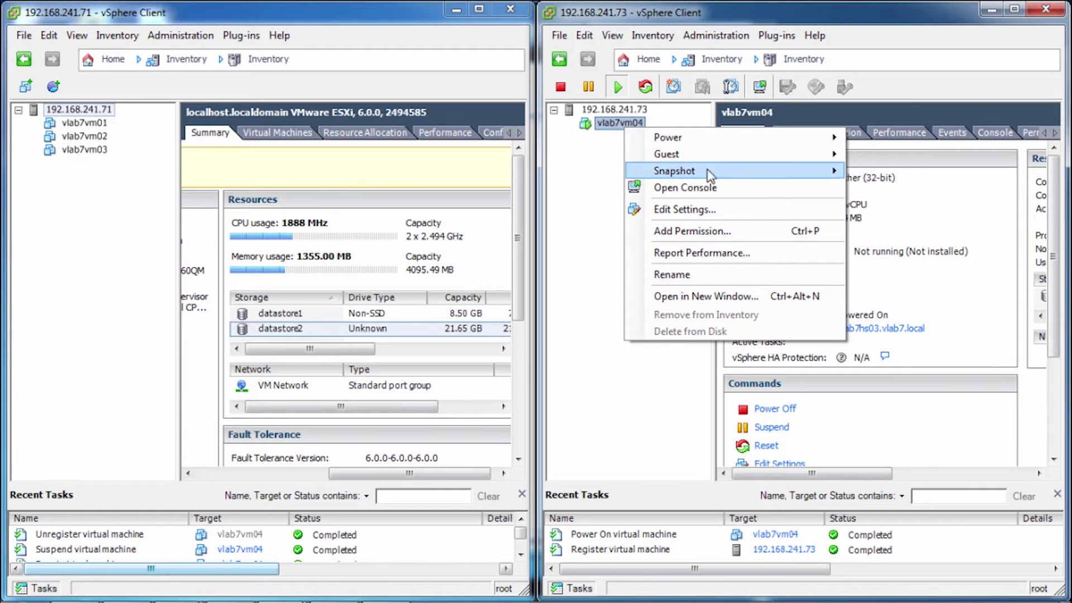
pyautogui.click(709, 185)
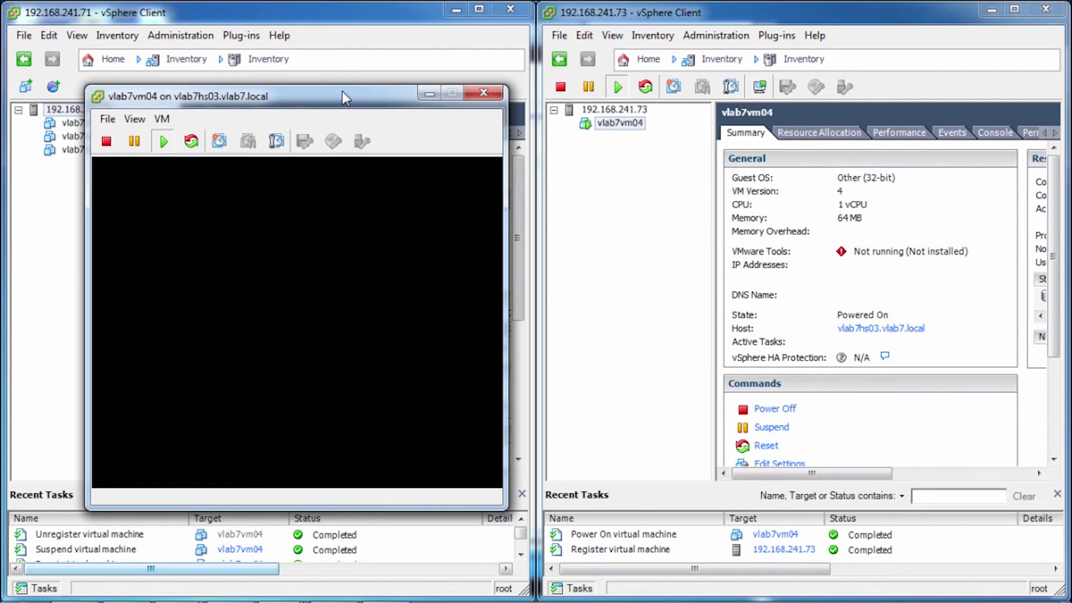
pyautogui.moveTo(342, 98); pyautogui.dragTo(850, 117)
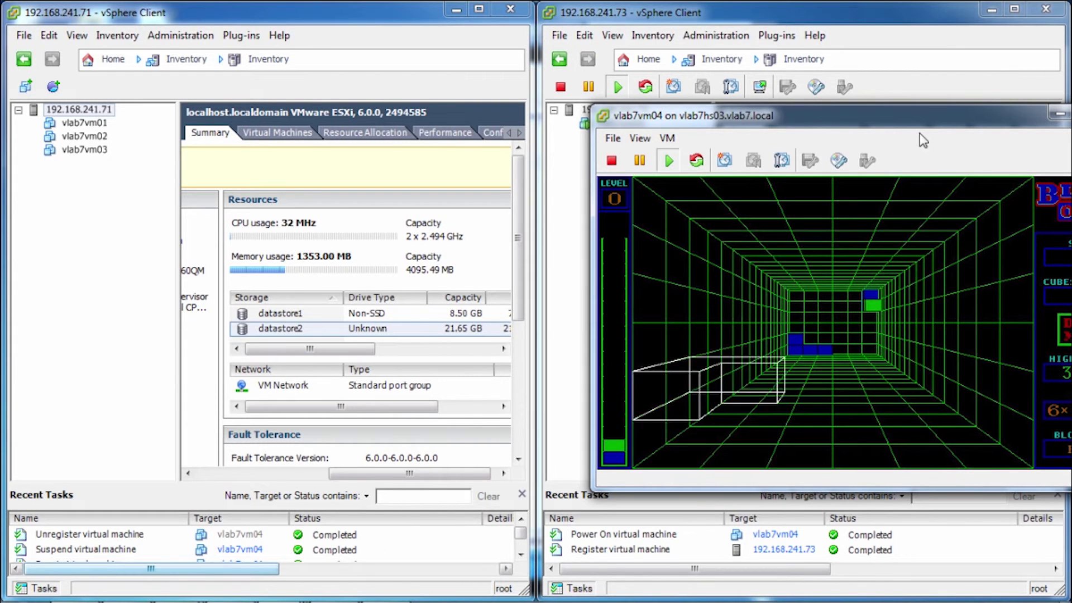
pyautogui.moveTo(936, 122); pyautogui.dragTo(875, 130)
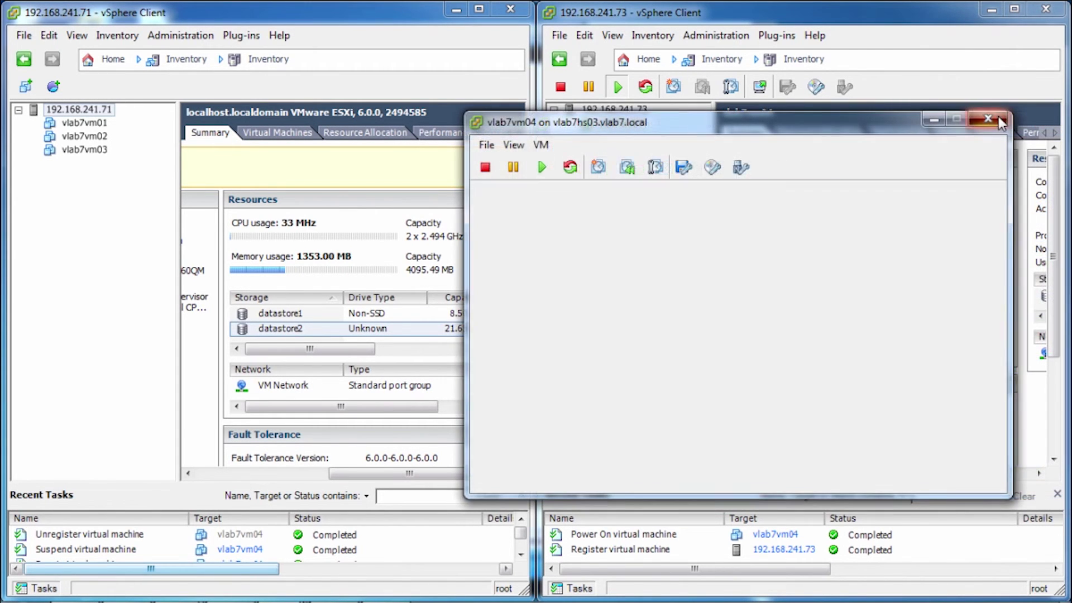
pyautogui.click(998, 116)
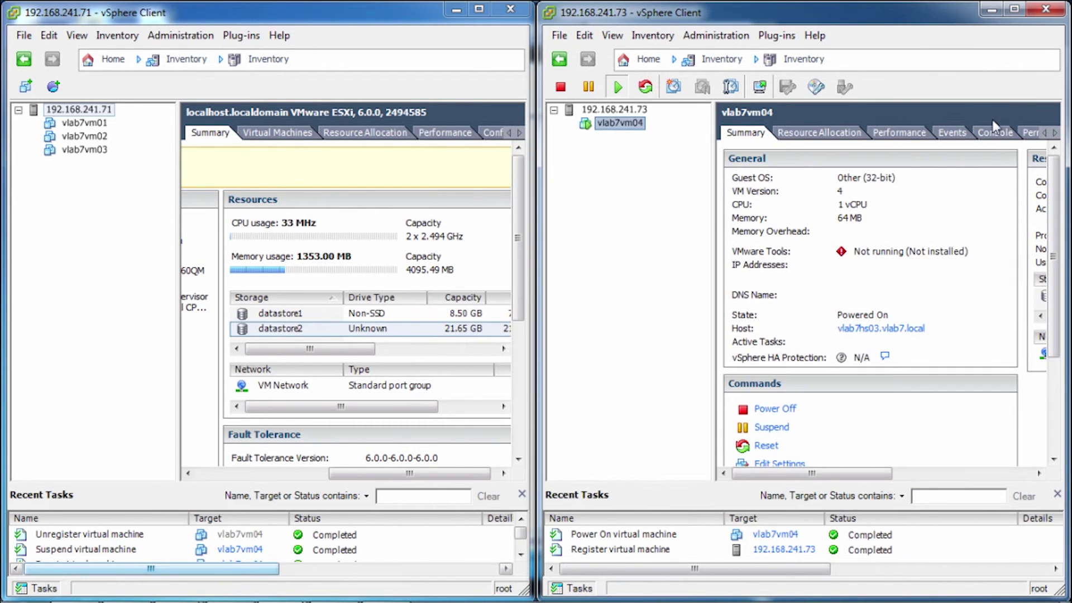
# Step: Power off vlab7vm04 on 192.168.241.73 and confirm the shutdown
pyautogui.rightClick(618, 130)
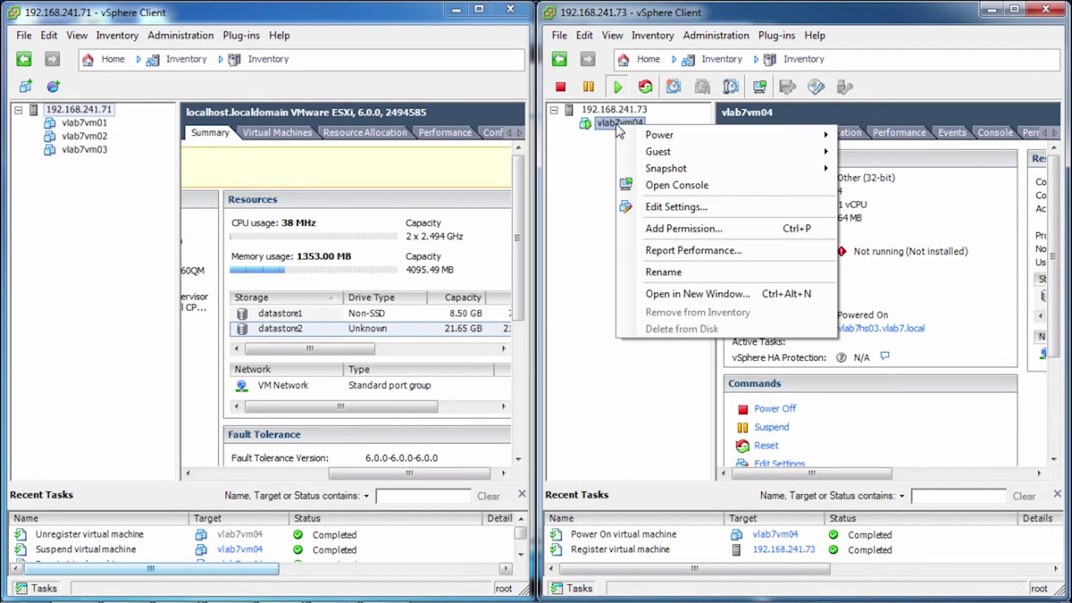
pyautogui.moveTo(704, 135)
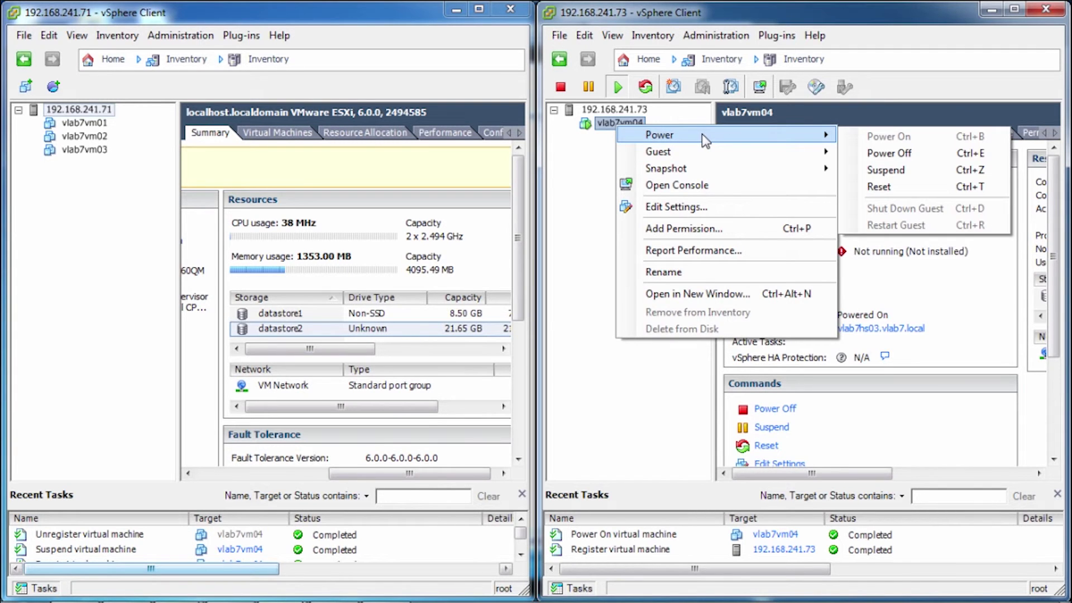
pyautogui.click(946, 153)
pyautogui.click(609, 372)
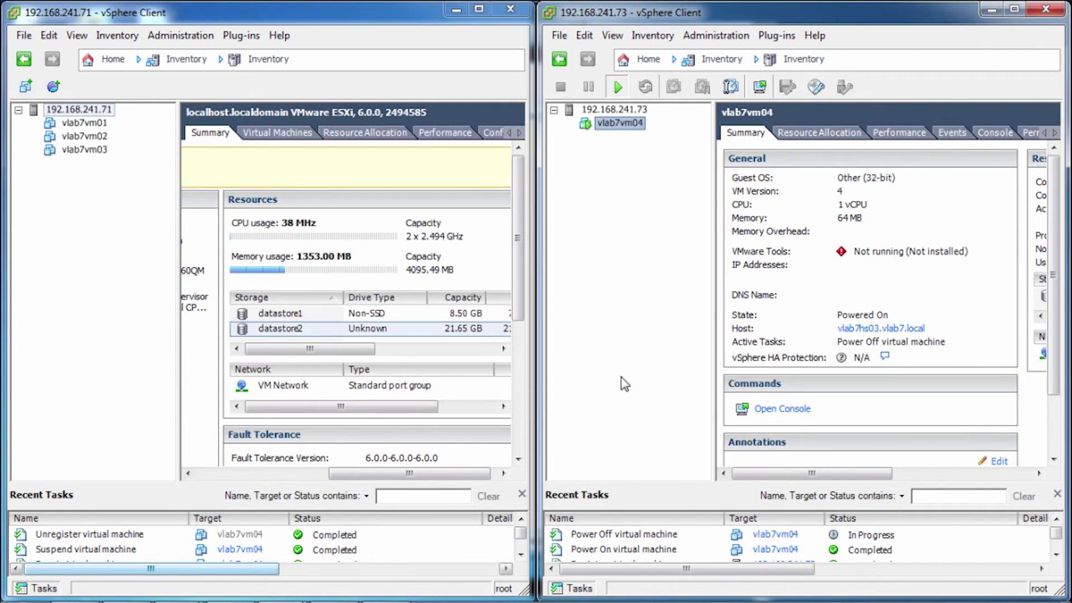